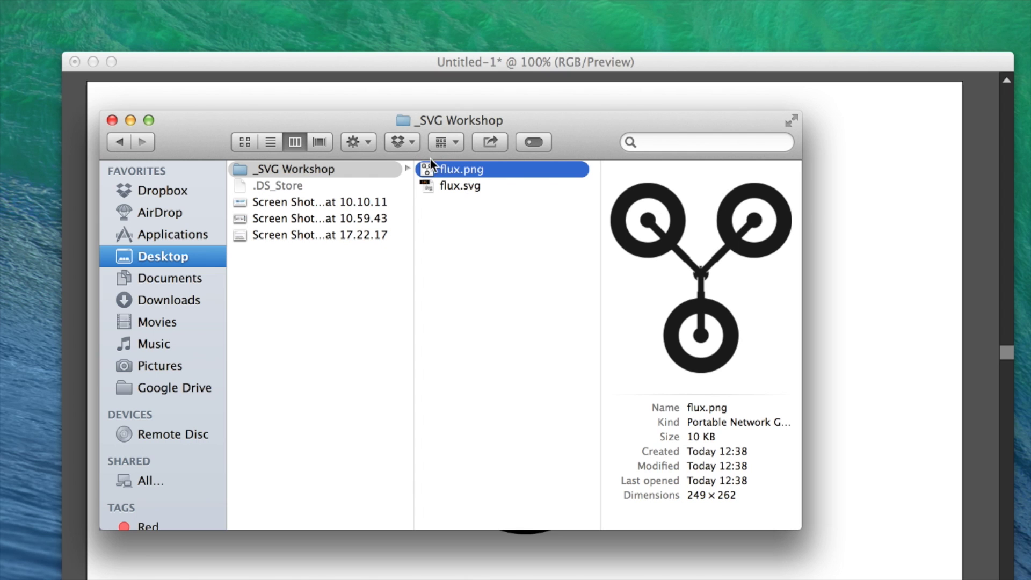
- Preview flux.svg in Finder, then return to the Illustrator Untitled-1 document
{"action": "key", "text": "section"}
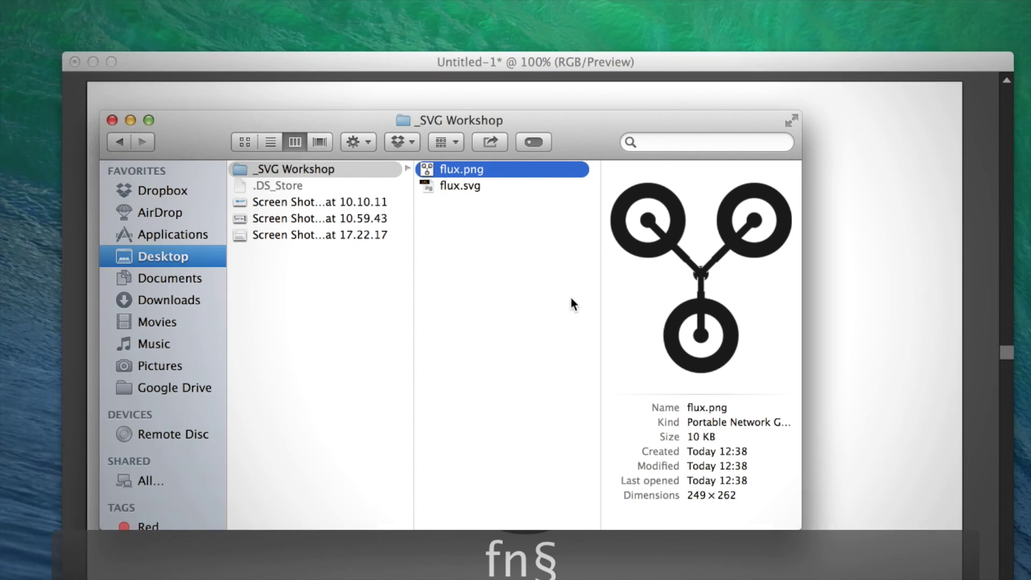
{"action": "key", "text": "section"}
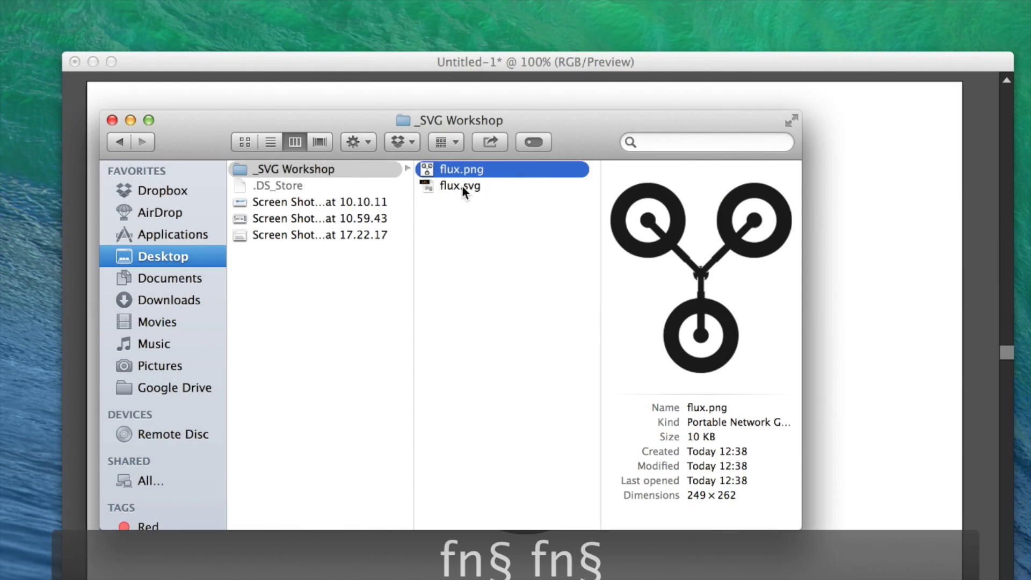
{"action": "left_click", "coordinate": [461, 185]}
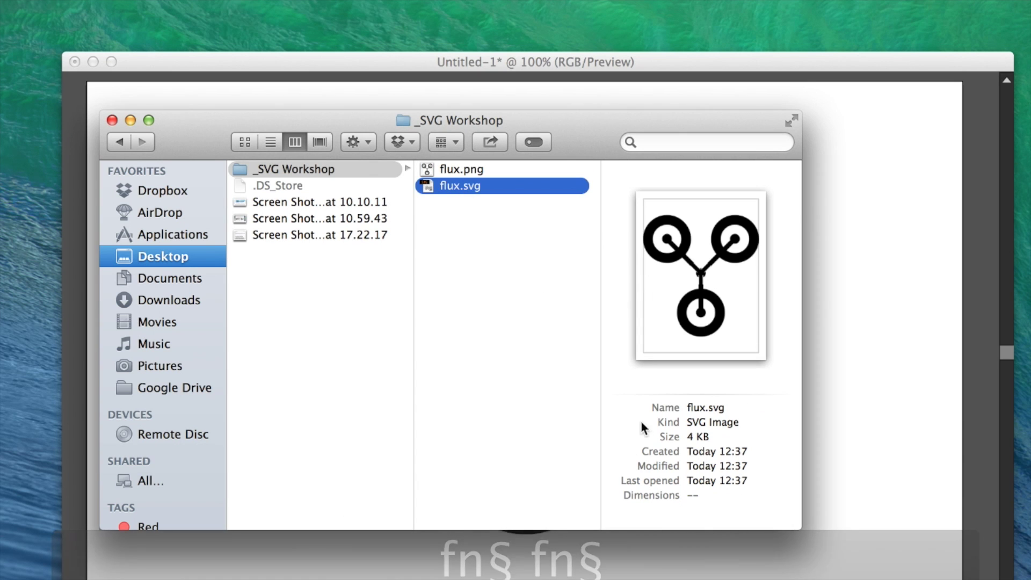
{"action": "key", "text": "section"}
{"action": "key", "text": "section"}
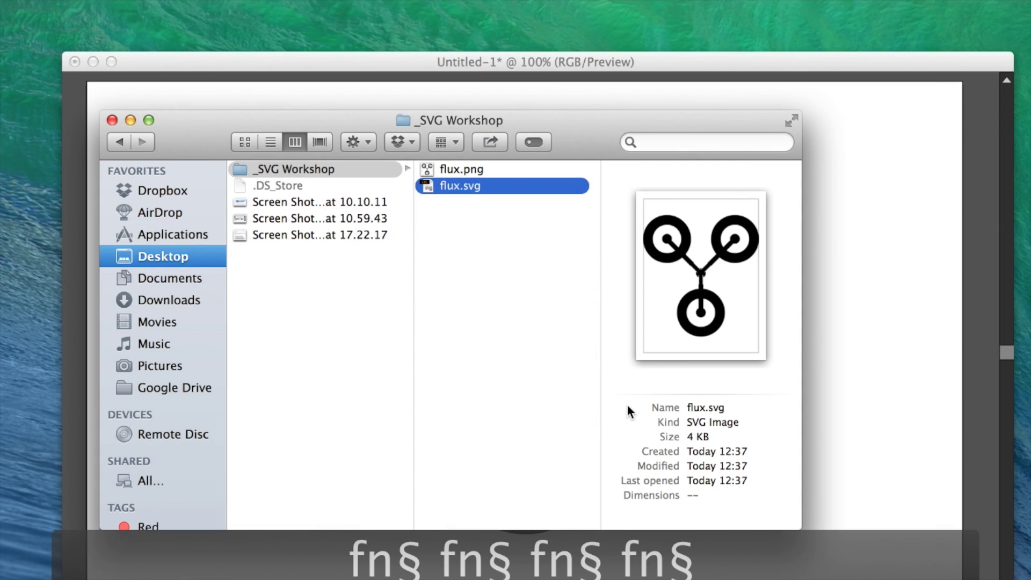
{"action": "left_click", "coordinate": [536, 95]}
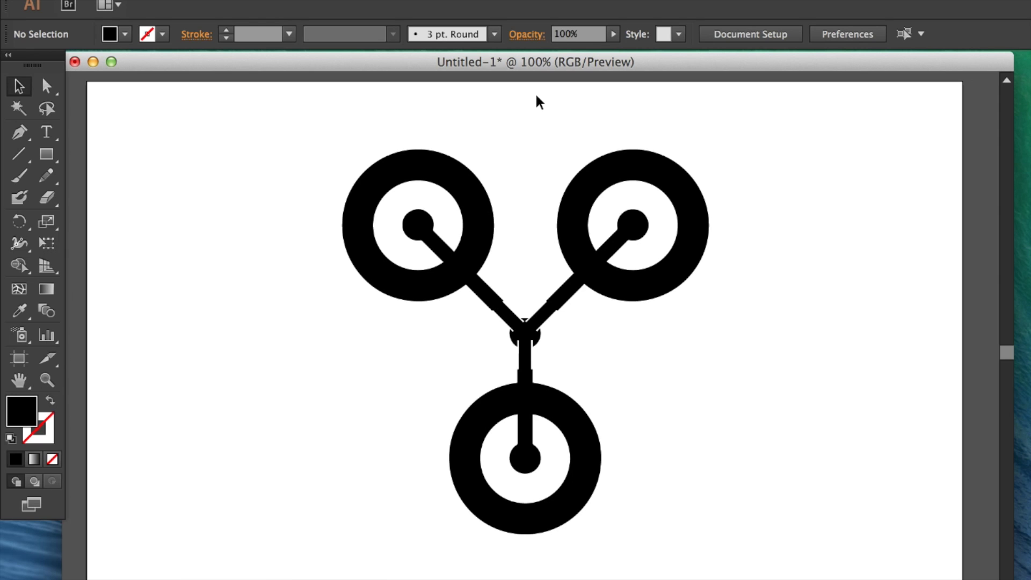
- Select the flux artwork, a single black compound path, and dismiss the Object menu unused
{"action": "left_click", "coordinate": [440, 161]}
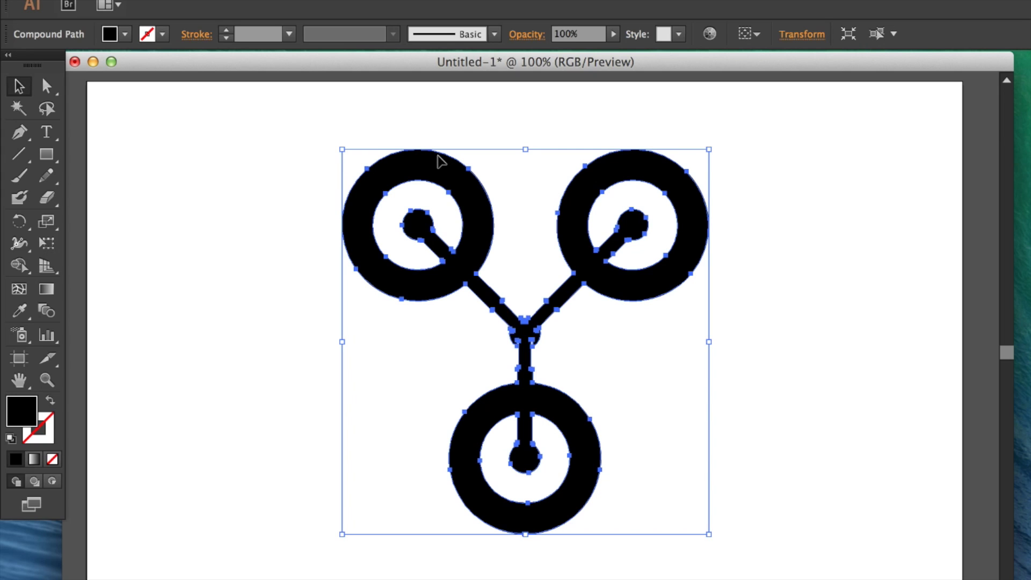
{"action": "left_click", "coordinate": [177, 0]}
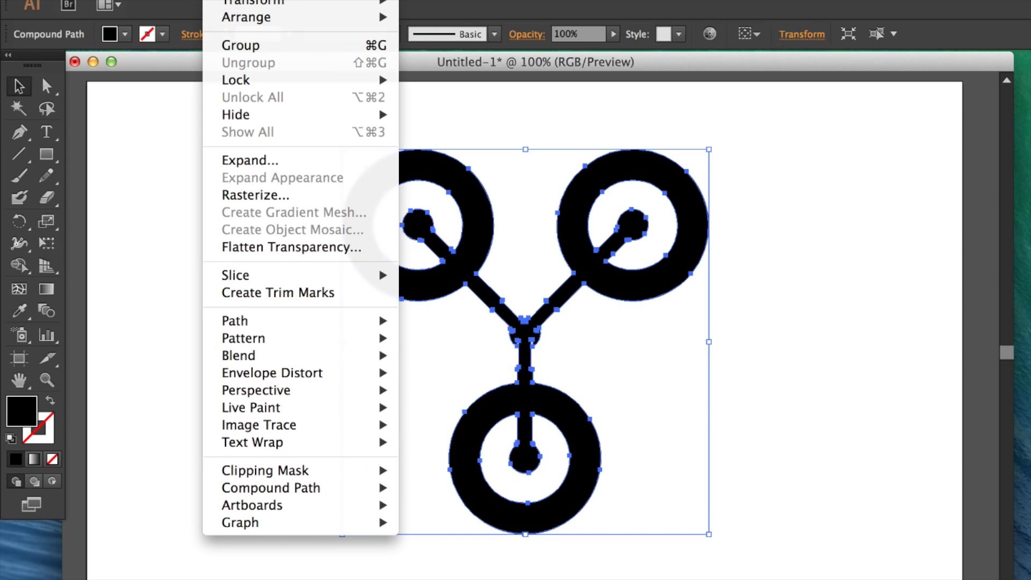
{"action": "key", "text": "Escape"}
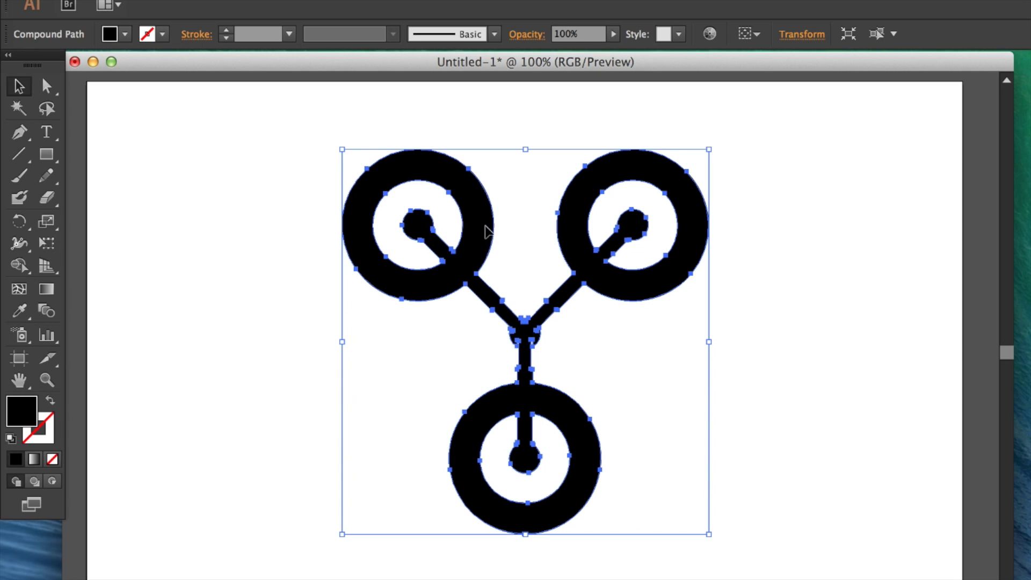
- Look over the Pathfinder panel, close it, and deselect the flux artwork
{"action": "left_click", "coordinate": [604, 3]}
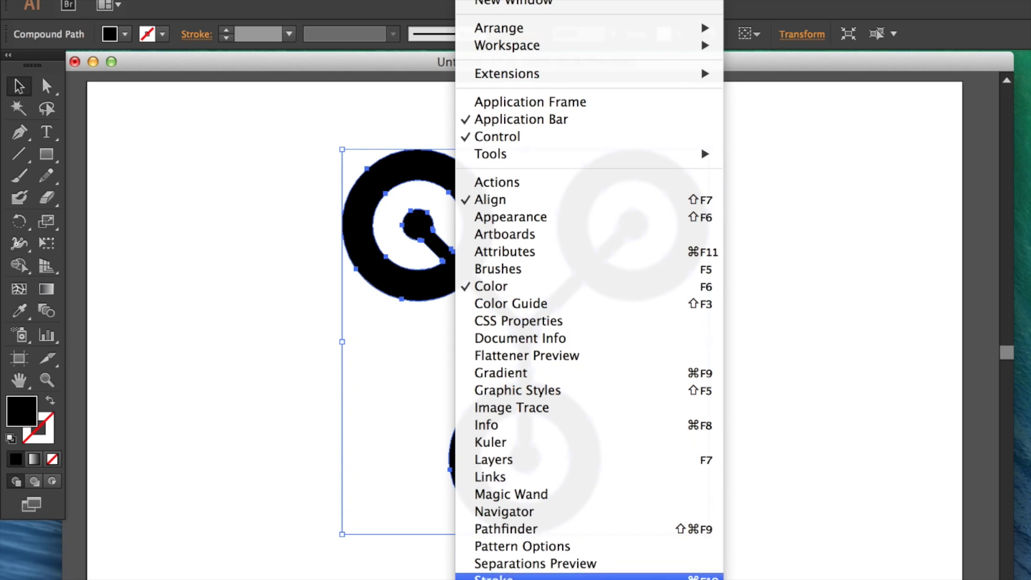
{"action": "left_click", "coordinate": [504, 529]}
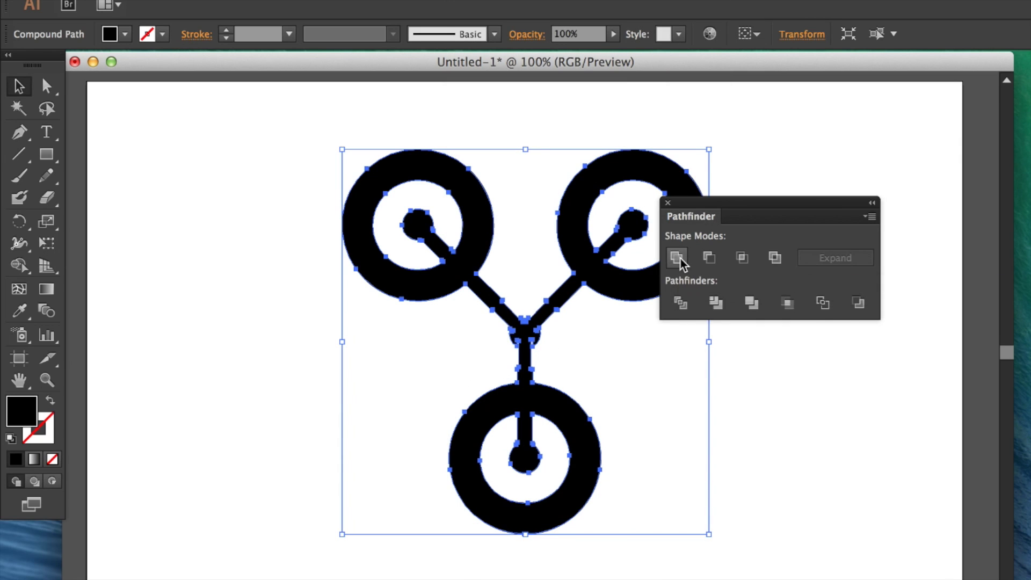
{"action": "left_click", "coordinate": [667, 203]}
{"action": "left_click", "coordinate": [751, 235]}
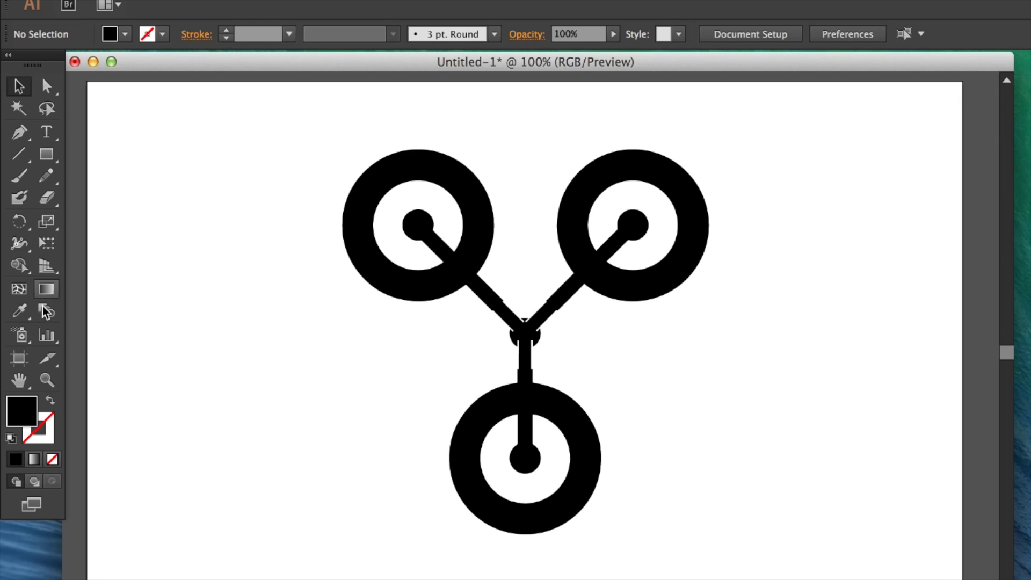
- Apply Fit to Artwork Bounds so the artboard frames the flux artwork at about 402 px
{"action": "key", "text": "section"}
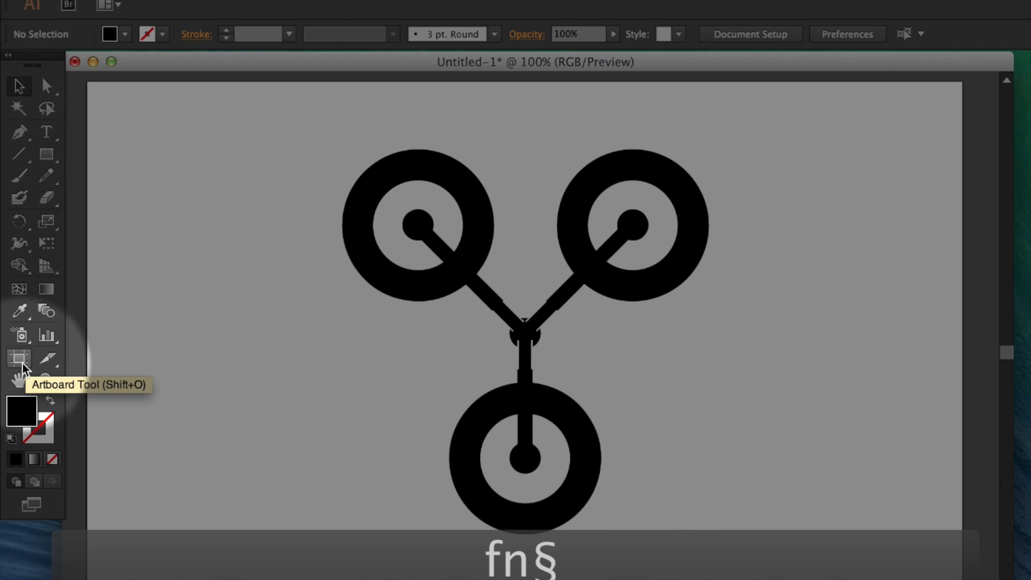
{"action": "key", "text": "section"}
{"action": "left_click", "coordinate": [22, 364]}
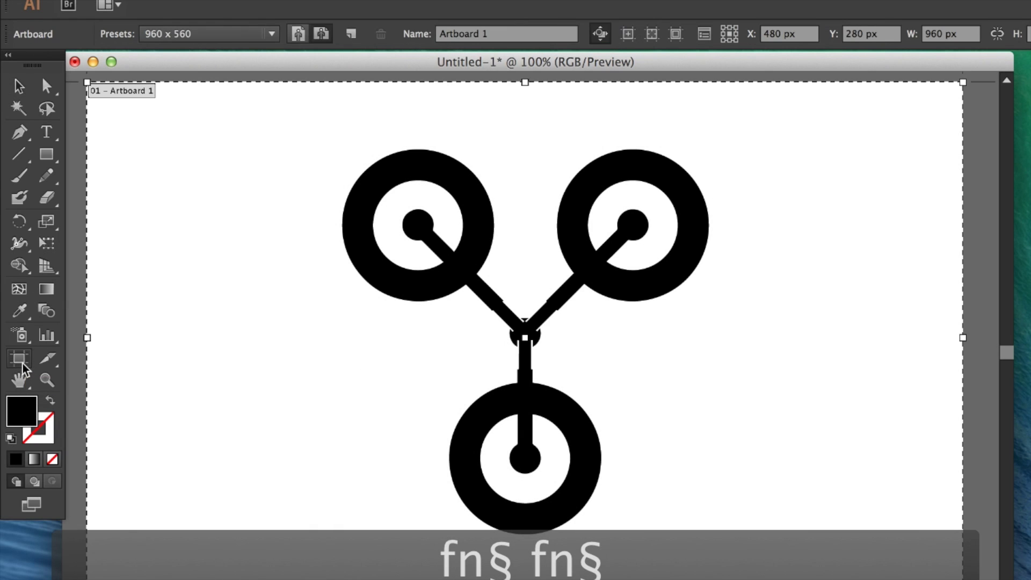
{"action": "left_click", "coordinate": [209, 38]}
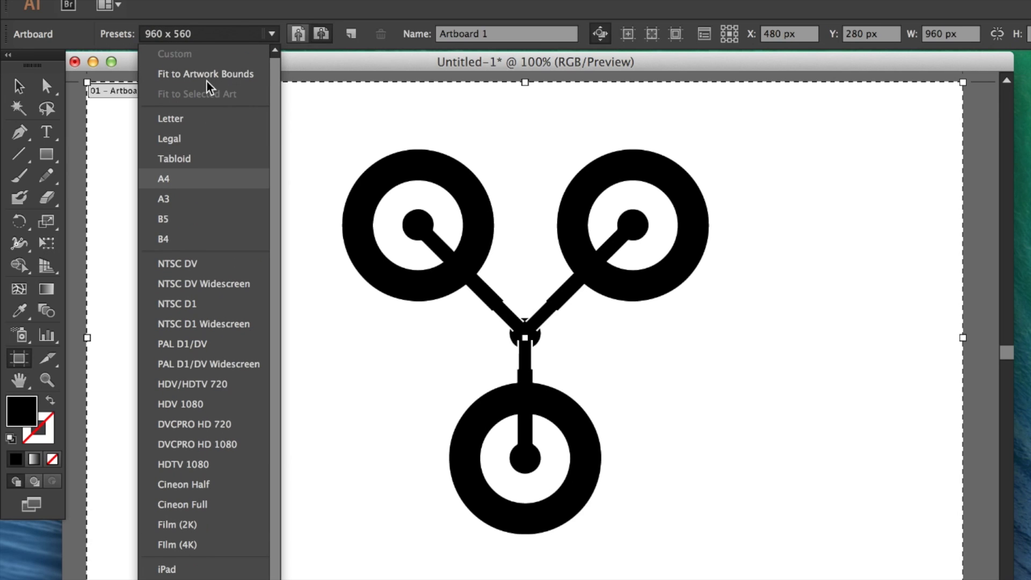
{"action": "left_click", "coordinate": [207, 81]}
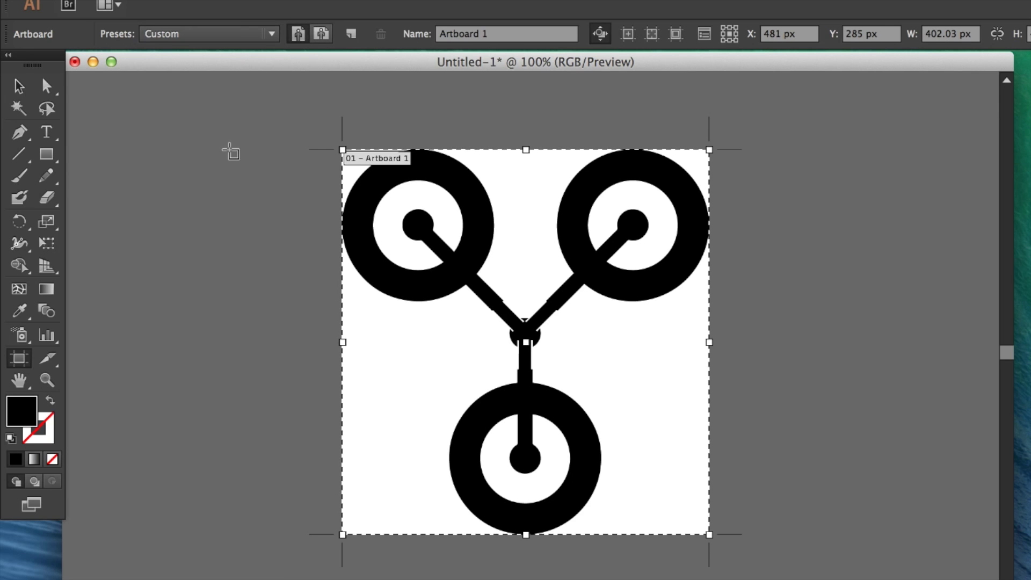
{"action": "key", "text": "v"}
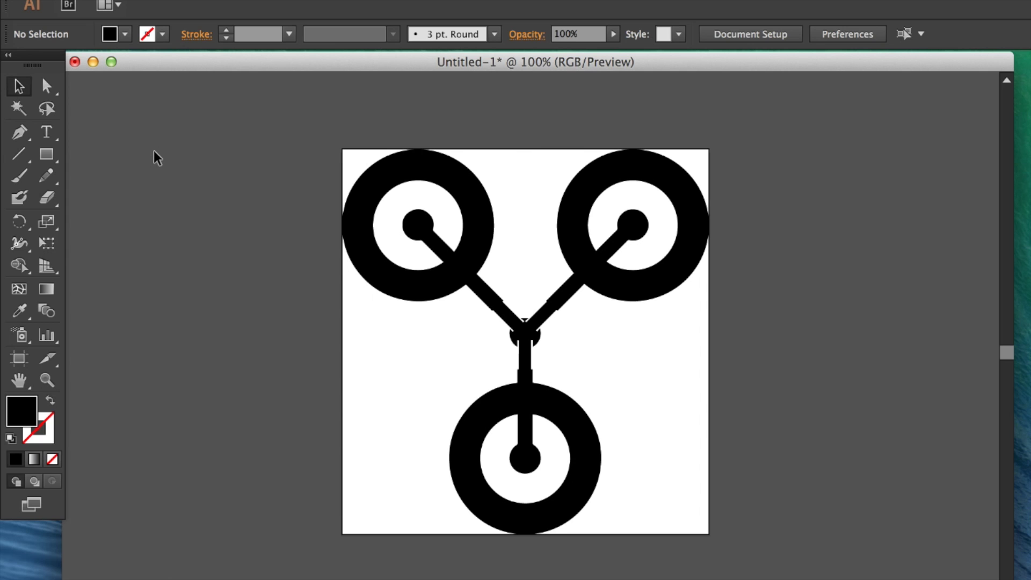
- In Save As, name the file flux and choose the SVG (svg) format, saving to Desktop
{"action": "left_click", "coordinate": [165, 4]}
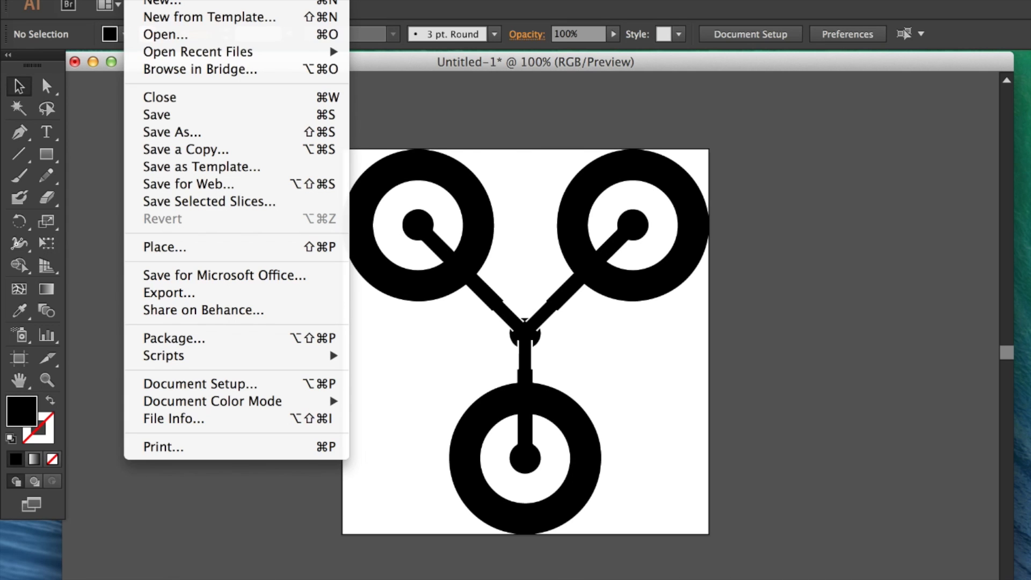
{"action": "left_click", "coordinate": [171, 132]}
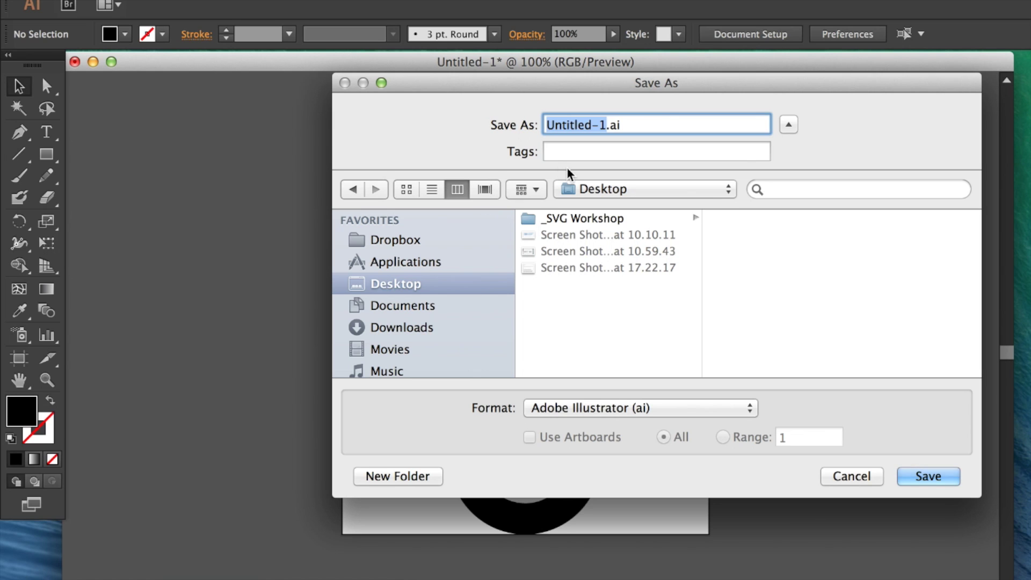
{"action": "type", "text": "flux"}
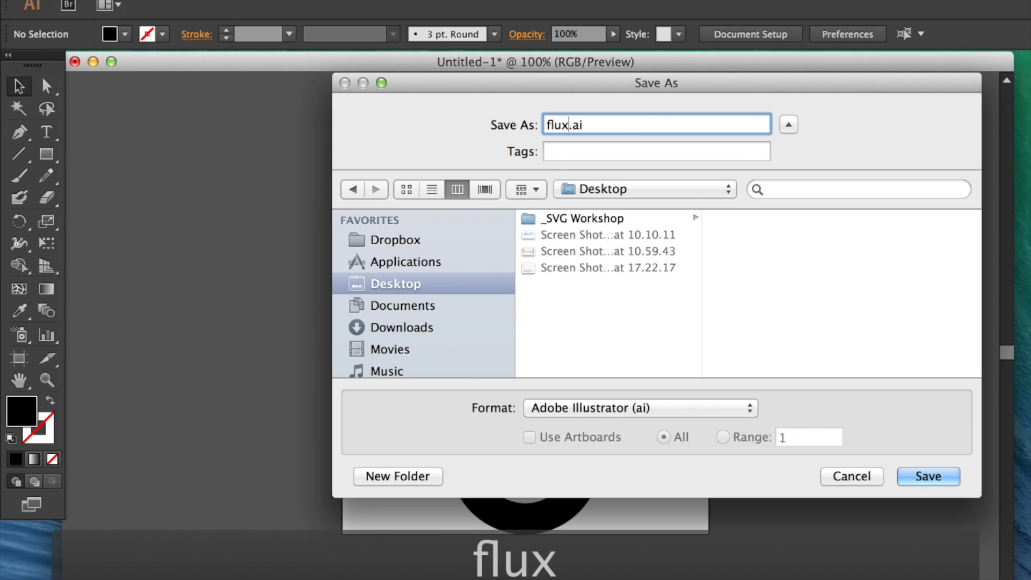
{"action": "left_click", "coordinate": [679, 414]}
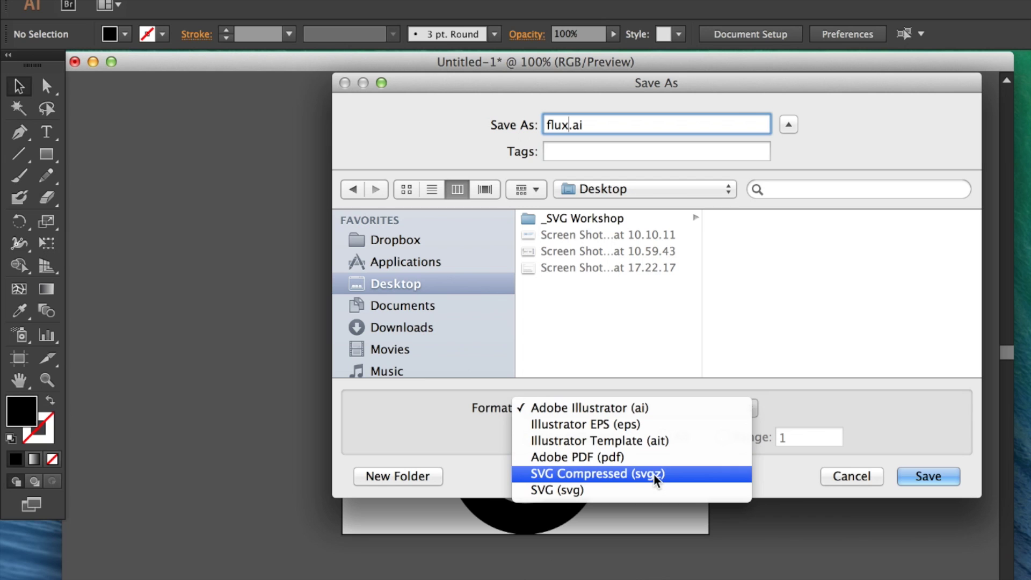
{"action": "left_click", "coordinate": [652, 489]}
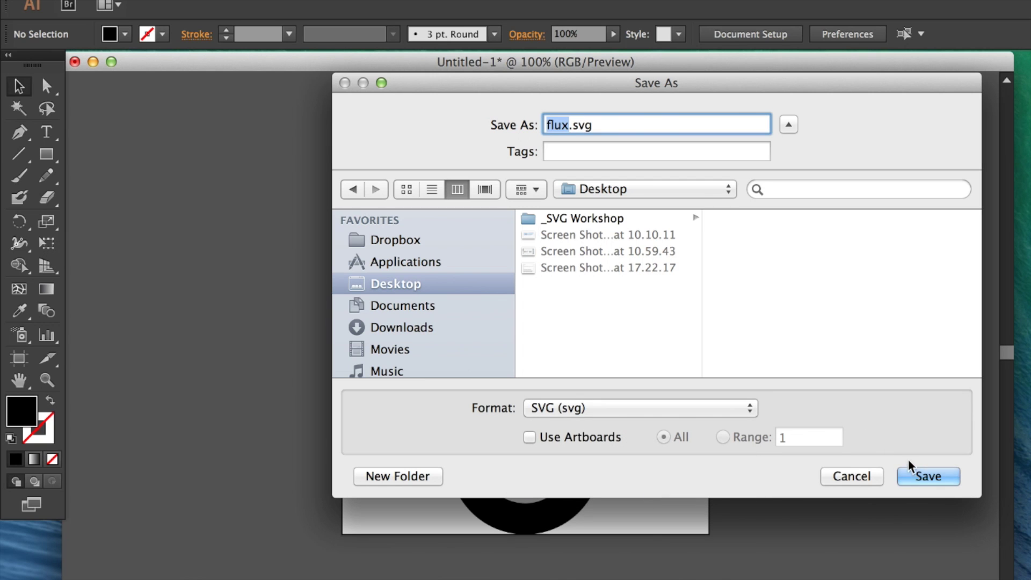
- Save flux.svg with SVG Options Decimal Places changed from 7 to 3
{"action": "left_click", "coordinate": [920, 475]}
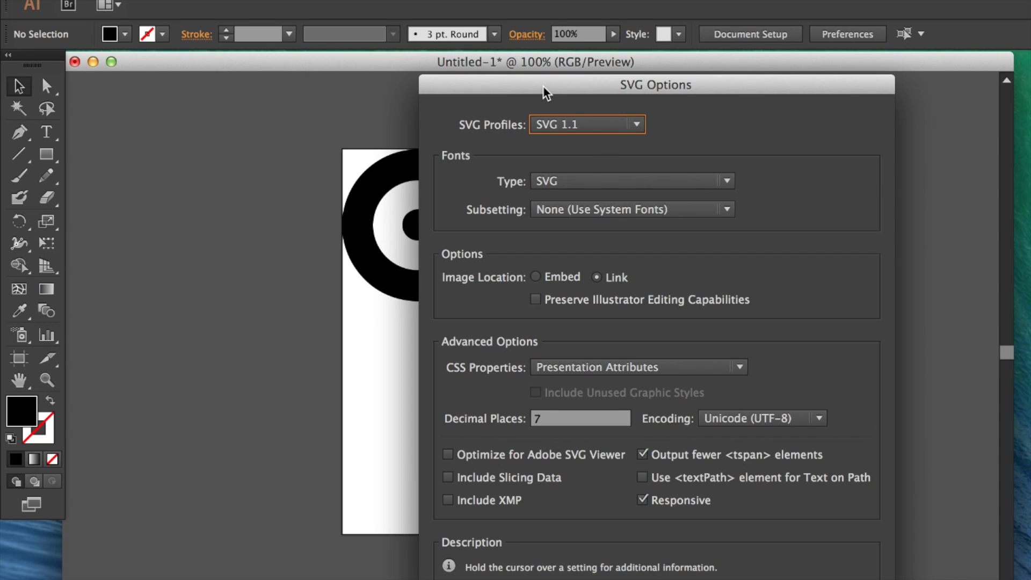
{"action": "left_click_drag", "start_coordinate": [542, 89], "coordinate": [452, 10]}
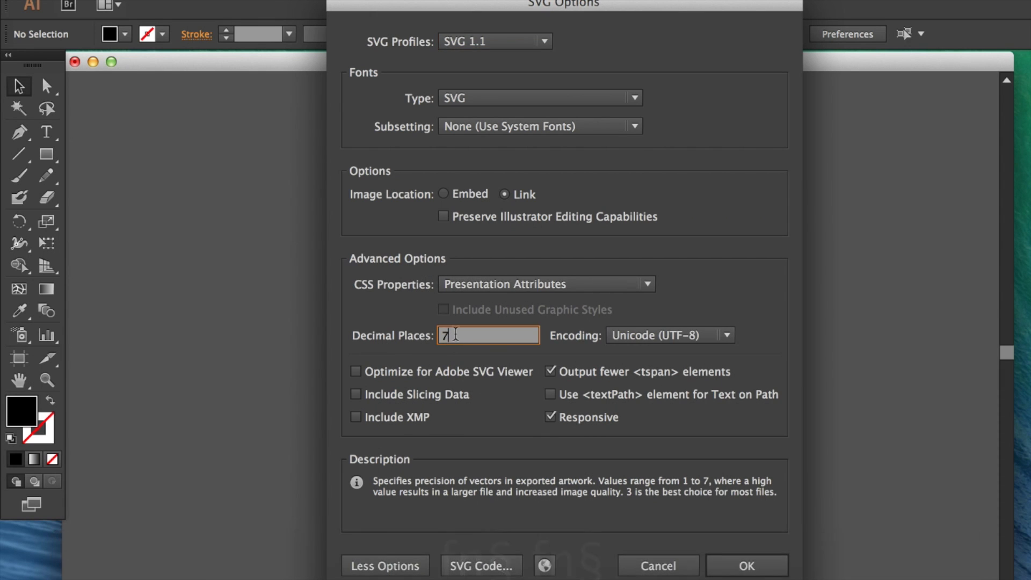
{"action": "double_click", "coordinate": [449, 342]}
{"action": "type", "text": "3"}
{"action": "left_click_drag", "start_coordinate": [454, 335], "coordinate": [428, 335]}
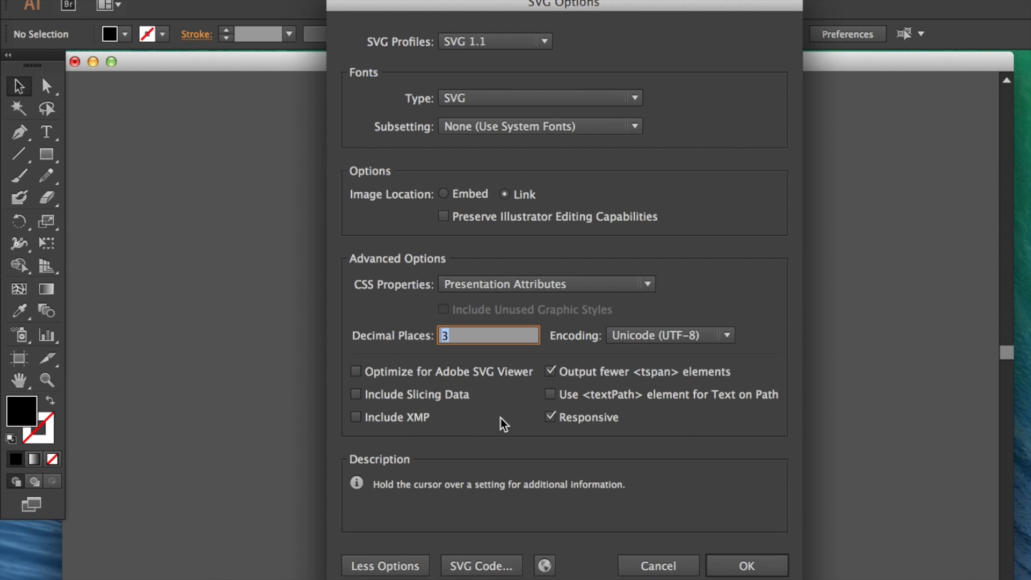
{"action": "mouse_move", "coordinate": [552, 421]}
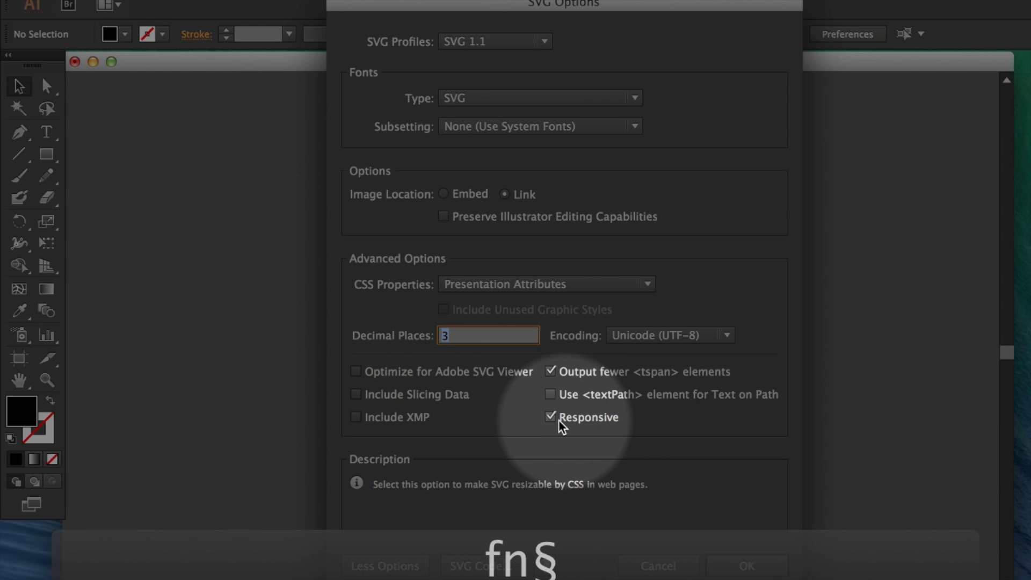
{"action": "key", "text": "section"}
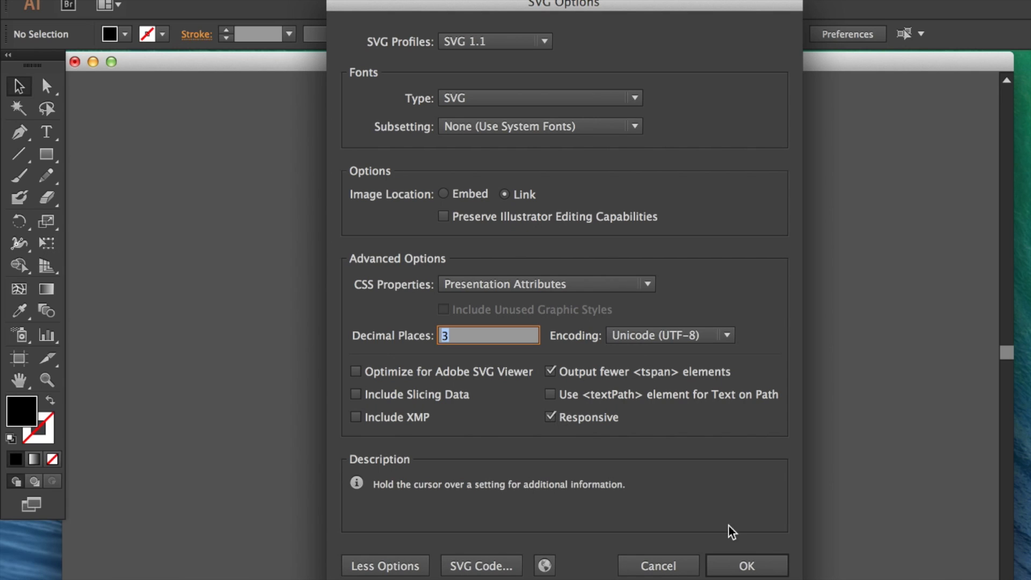
{"action": "left_click", "coordinate": [737, 564]}
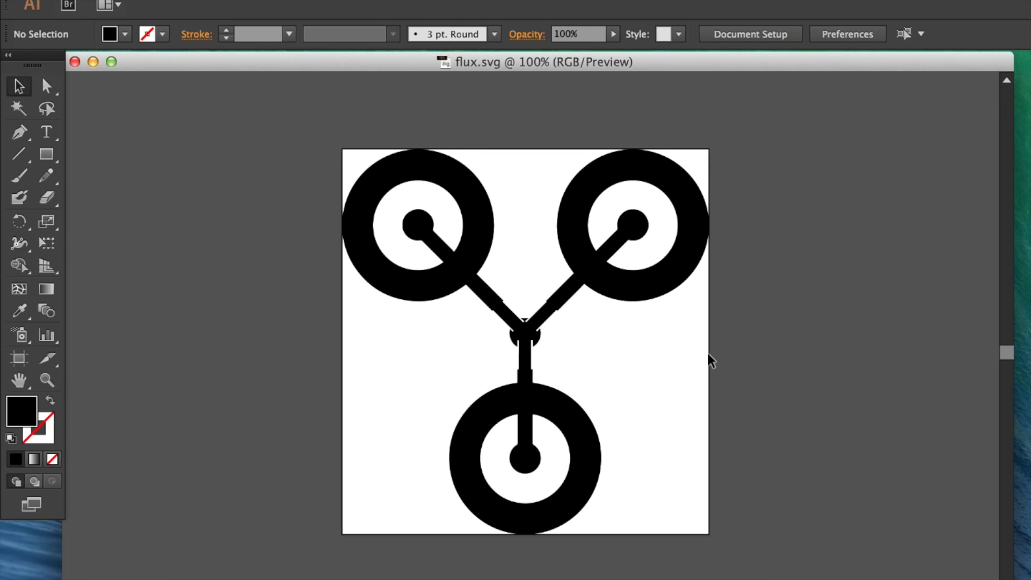
- In Finder's _SVG Workshop folder, compare the saved flux.svg with flux.png
{"action": "key", "text": "super+Tab"}
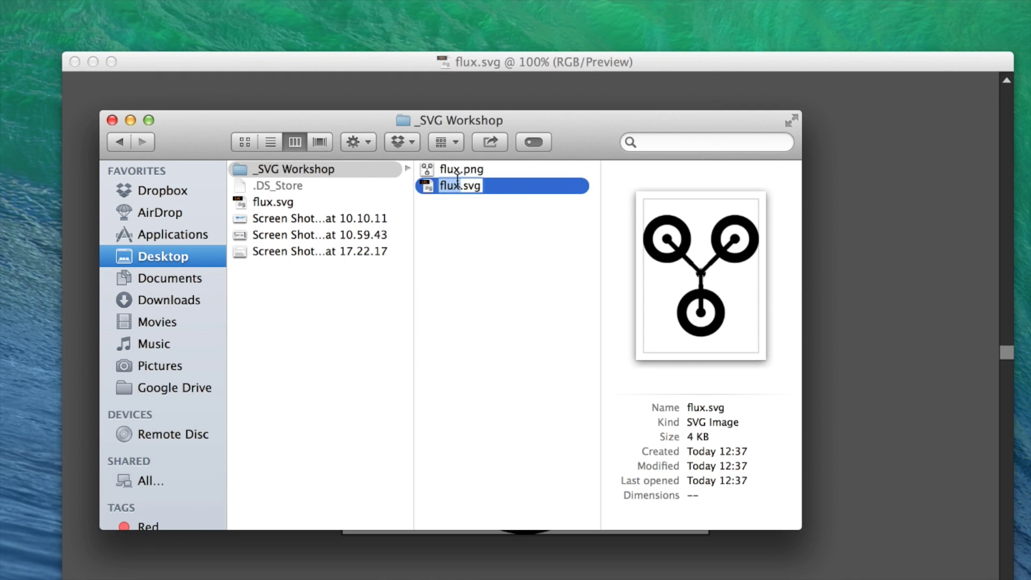
{"action": "key", "text": "Up"}
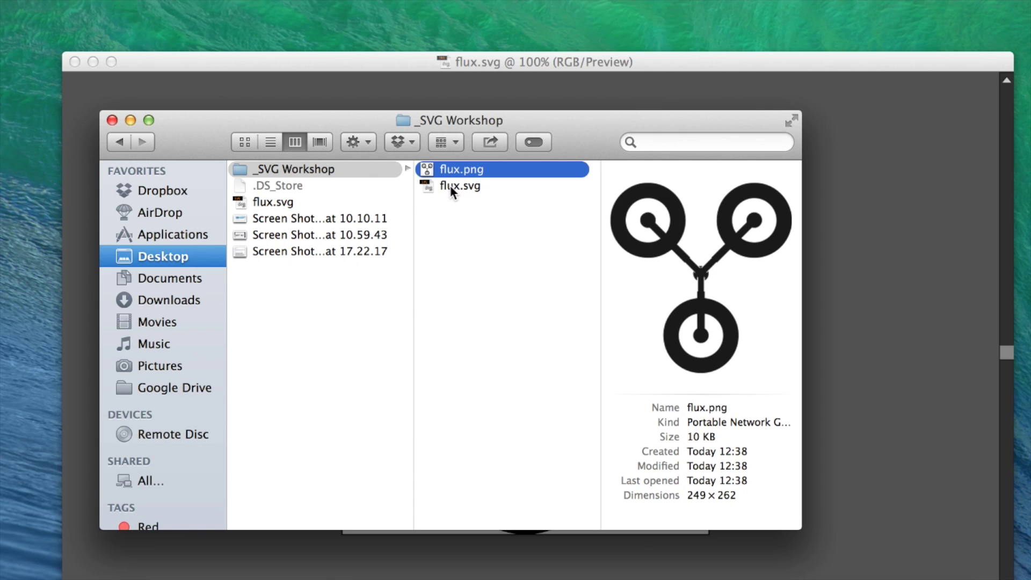
{"action": "key", "text": "Down"}
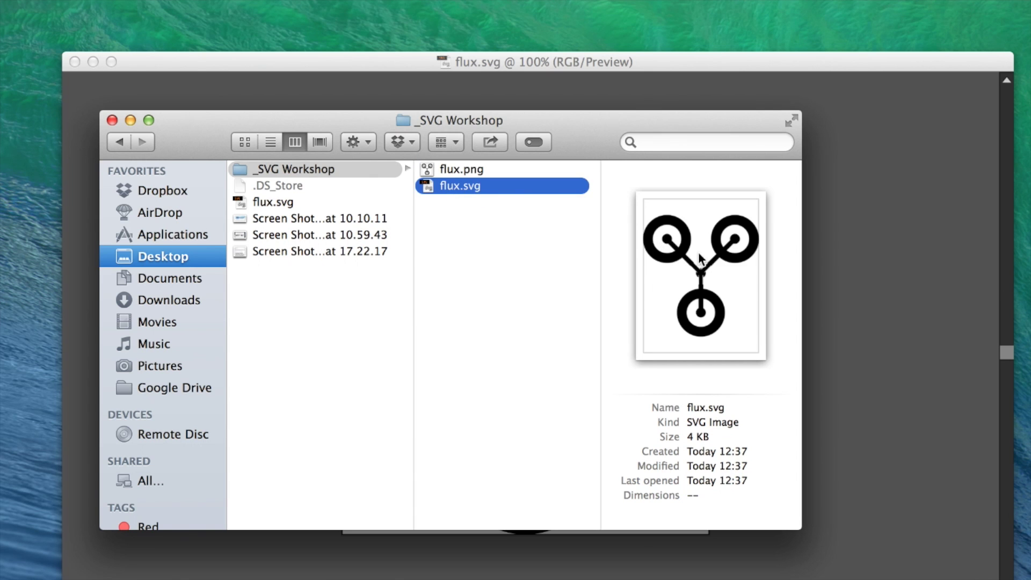
{"action": "key", "text": "fn+section"}
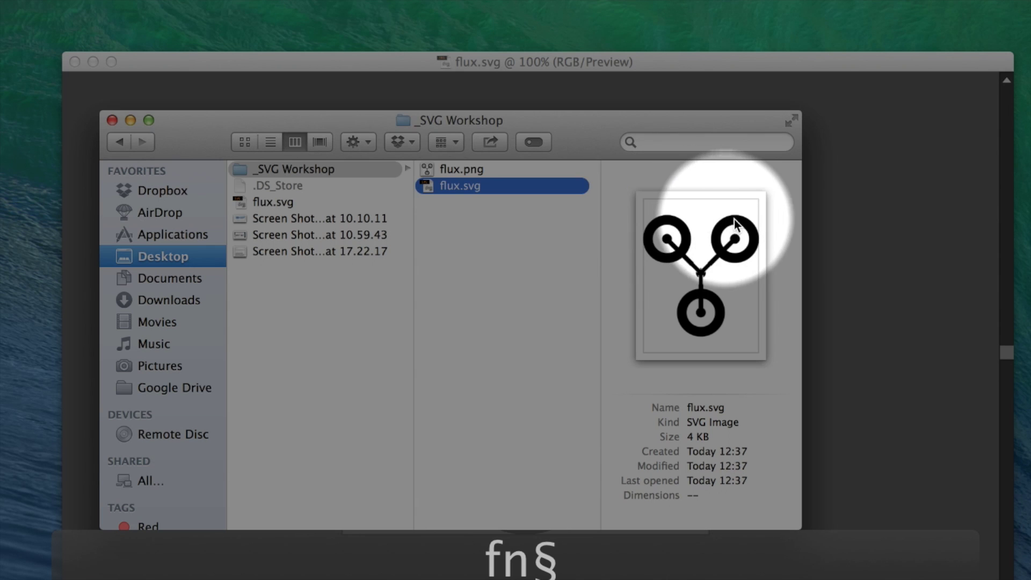
{"action": "key", "text": "fn+section"}
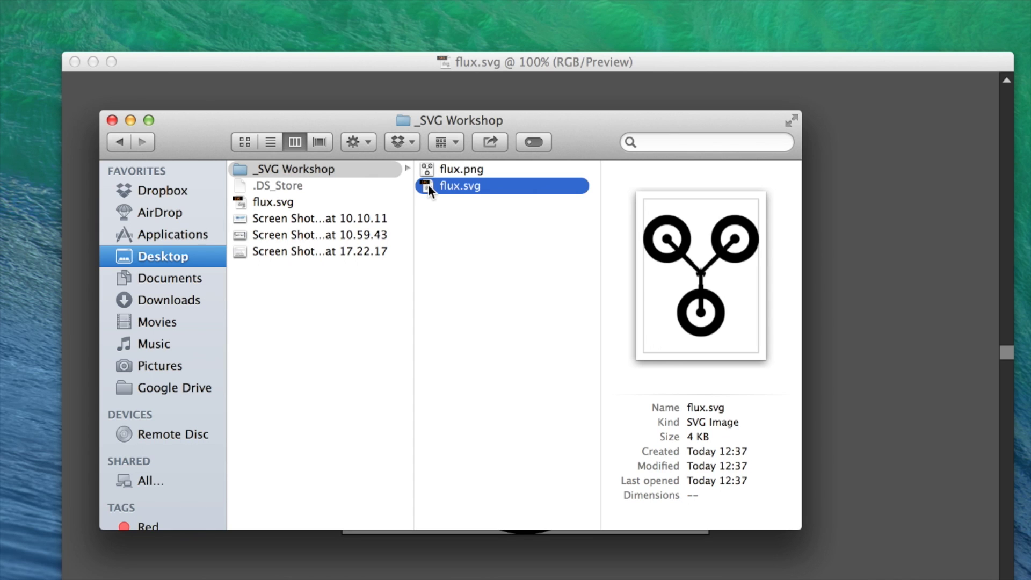
- Check flux.svg in a resized Quick Look preview, then close it and deselect
{"action": "key", "text": "space"}
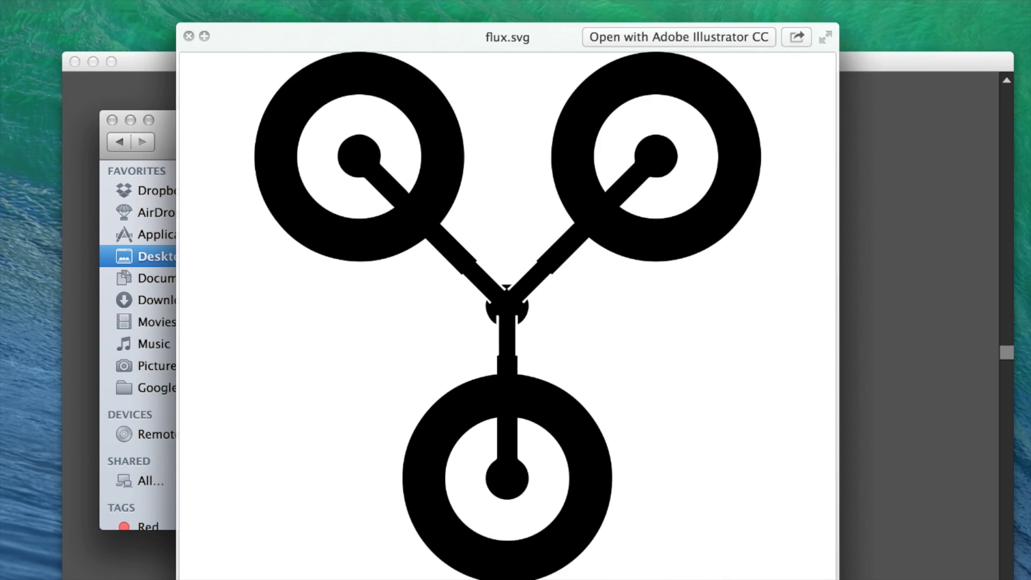
{"action": "left_click_drag", "start_coordinate": [836, 579], "coordinate": [332, 398]}
{"action": "key", "text": "space"}
{"action": "left_click", "coordinate": [433, 237]}
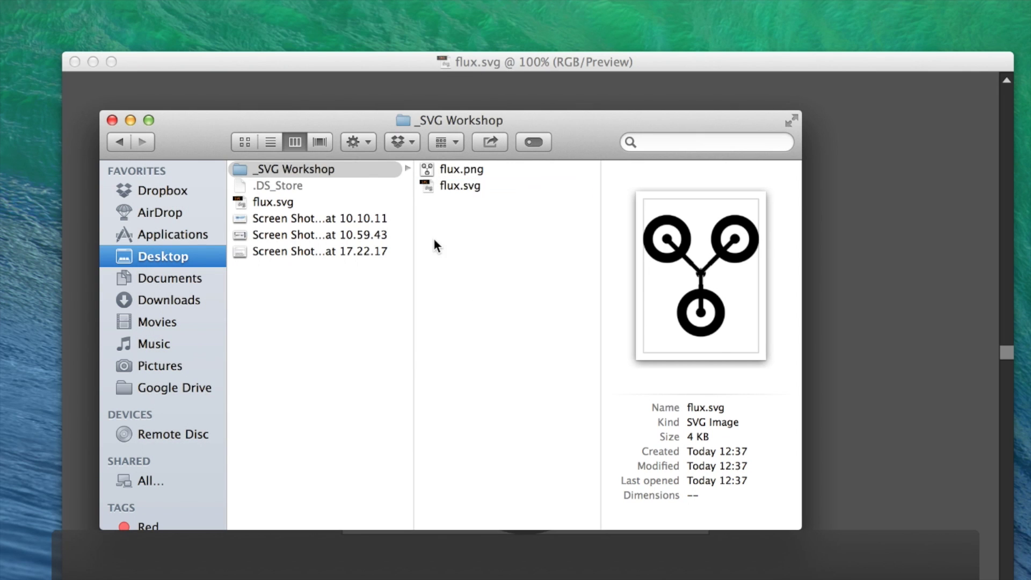
- In Sublime Text, delete flux.svg's first three header lines, save, close, and recheck its info
{"action": "left_click_drag", "start_coordinate": [428, 181], "coordinate": [525, 554]}
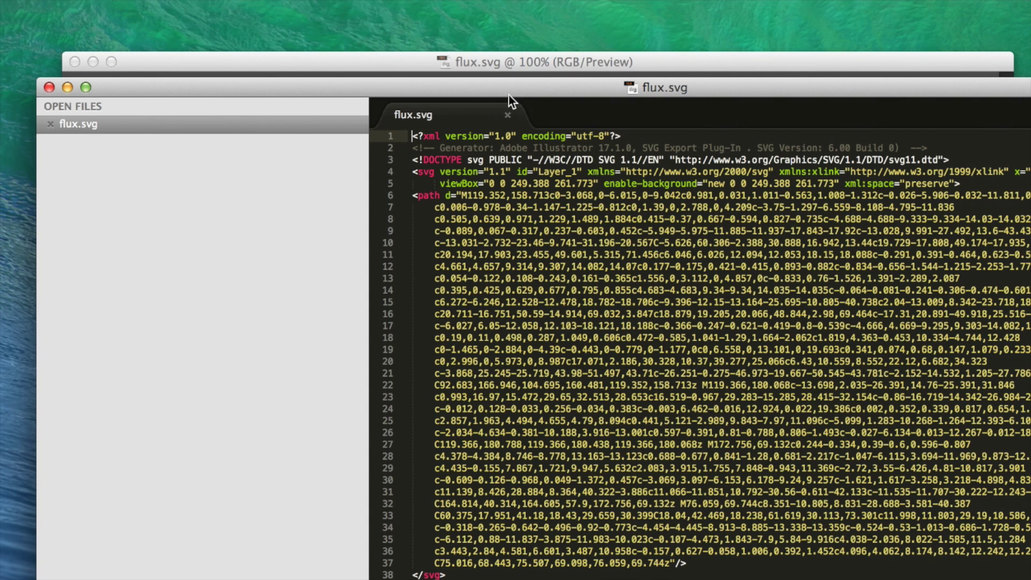
{"action": "left_click_drag", "start_coordinate": [514, 93], "coordinate": [472, 42]}
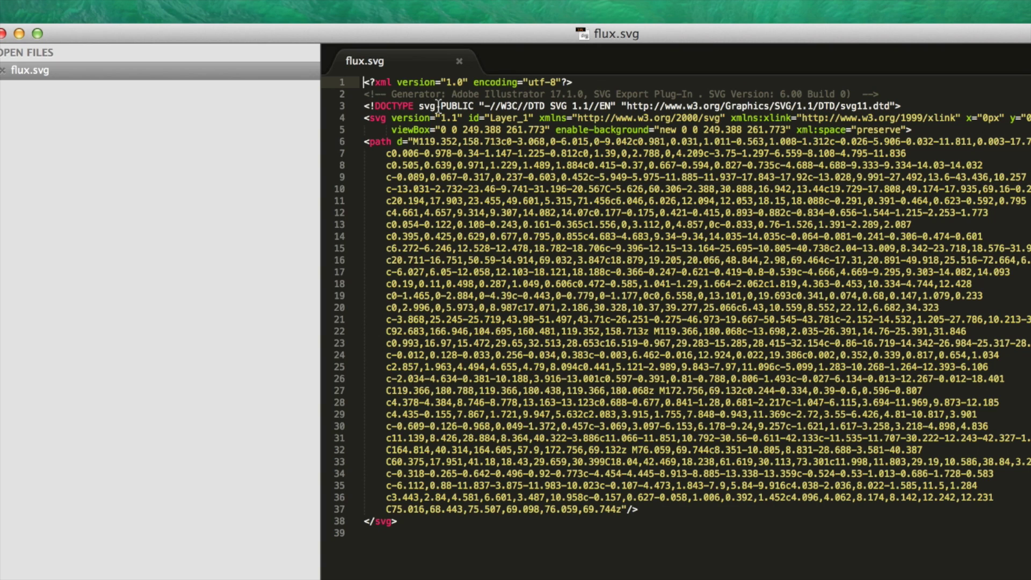
{"action": "left_click_drag", "start_coordinate": [904, 103], "coordinate": [362, 78]}
{"action": "key", "text": "BackSpace"}
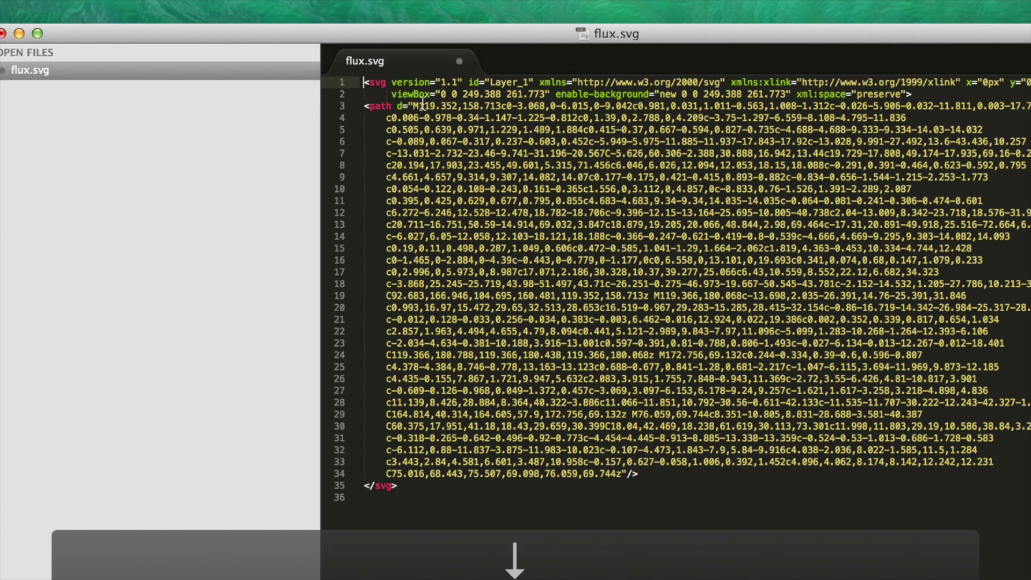
{"action": "key", "text": "super+s"}
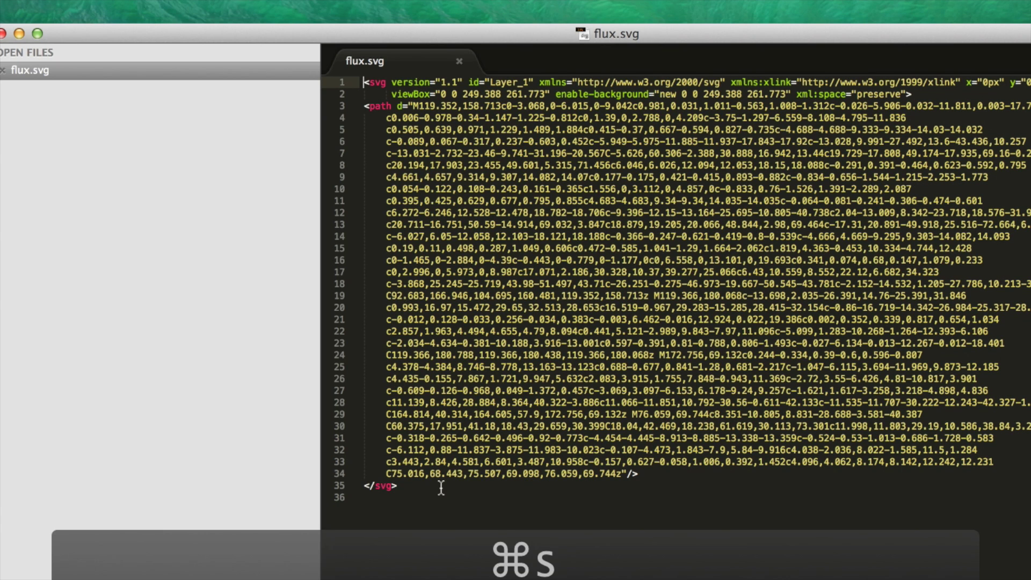
{"action": "key", "text": "super+w"}
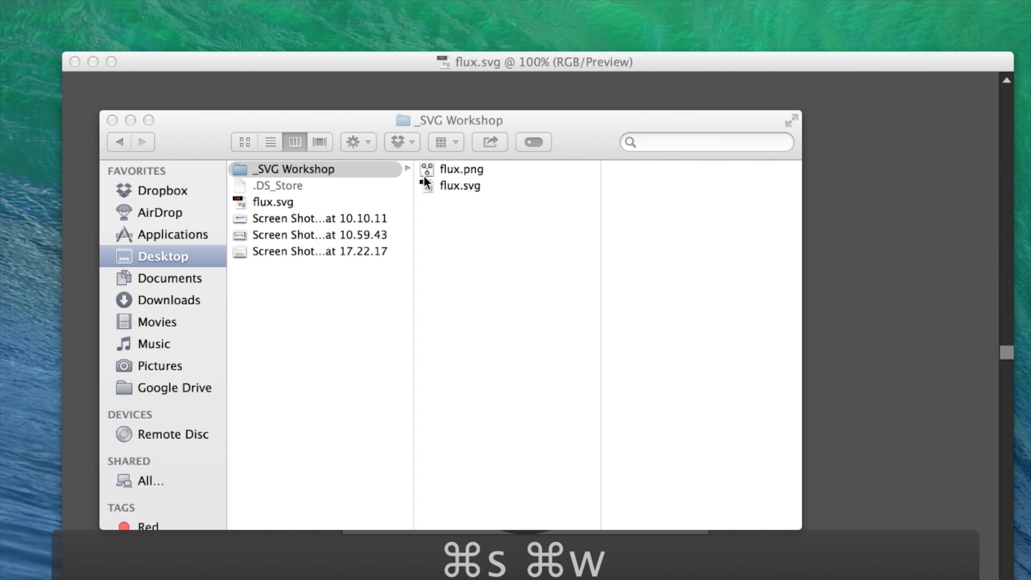
{"action": "left_click", "coordinate": [455, 188]}
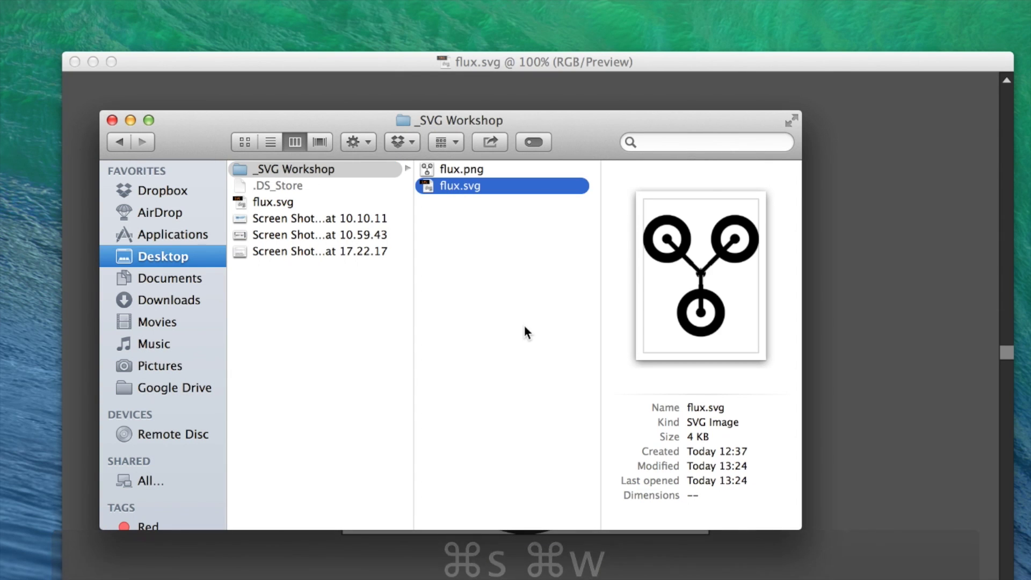